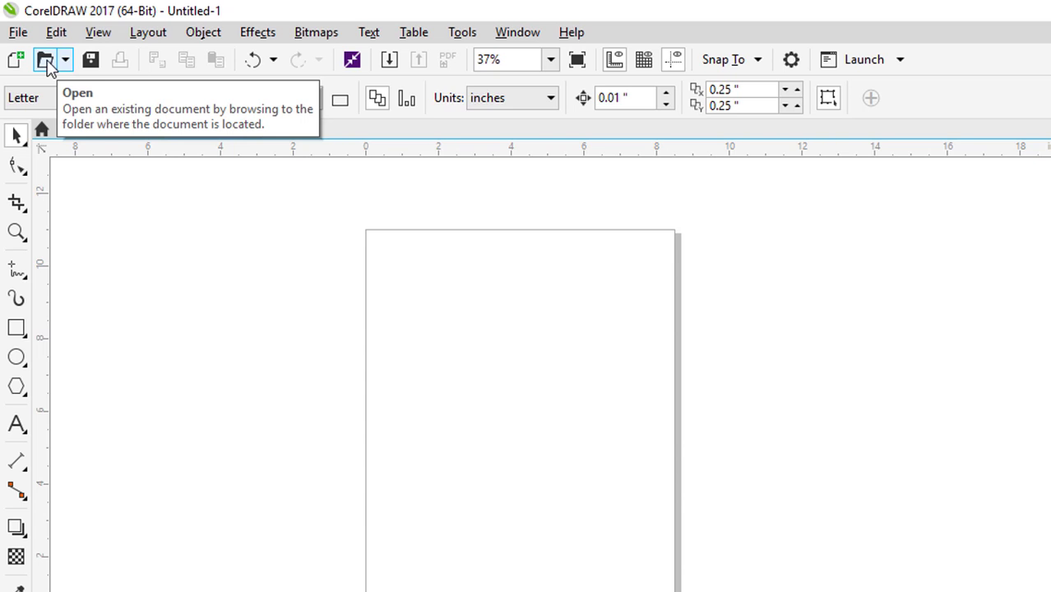
left_click(17, 32)
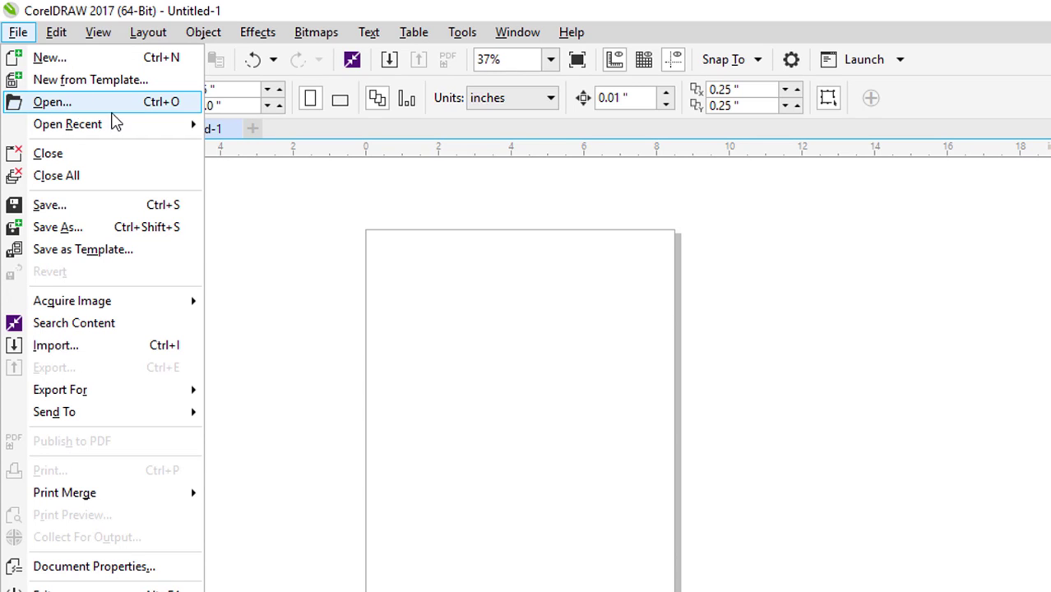
left_click(264, 206)
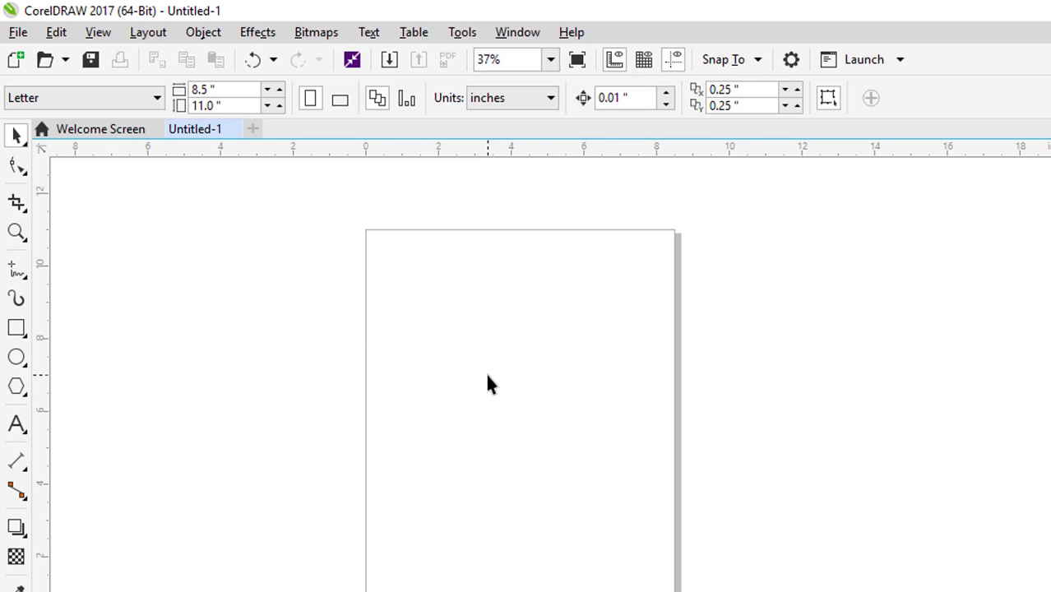
scroll(487, 382, "down", 2)
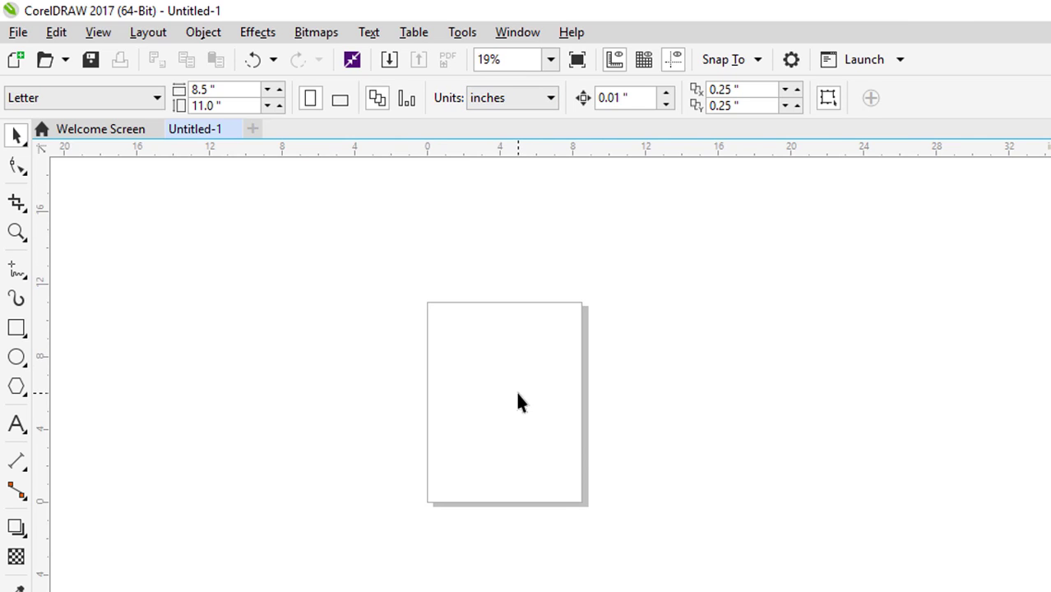
scroll(518, 394, "up", 2)
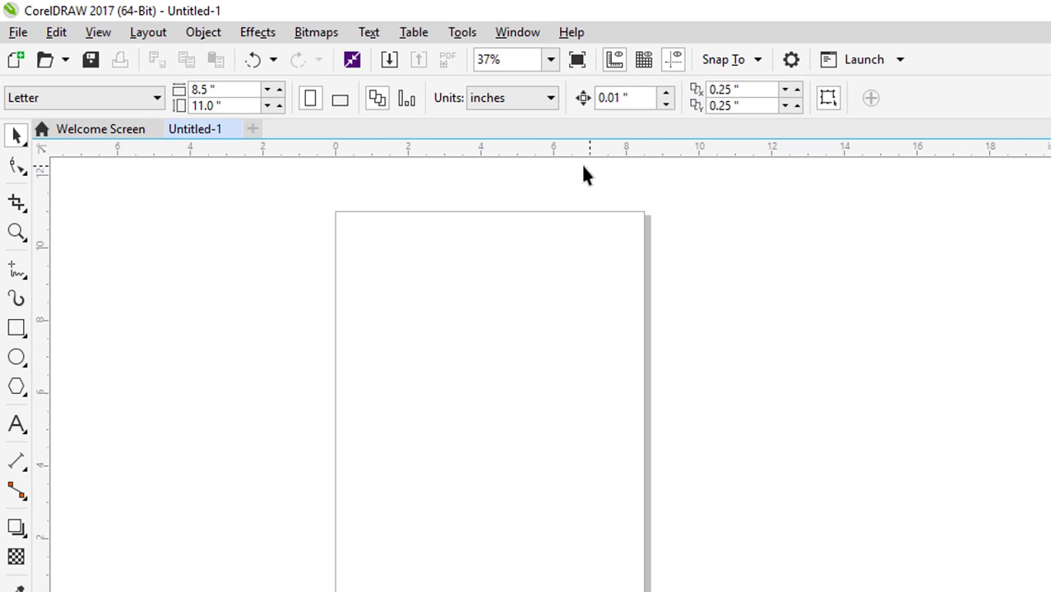
left_click(621, 66)
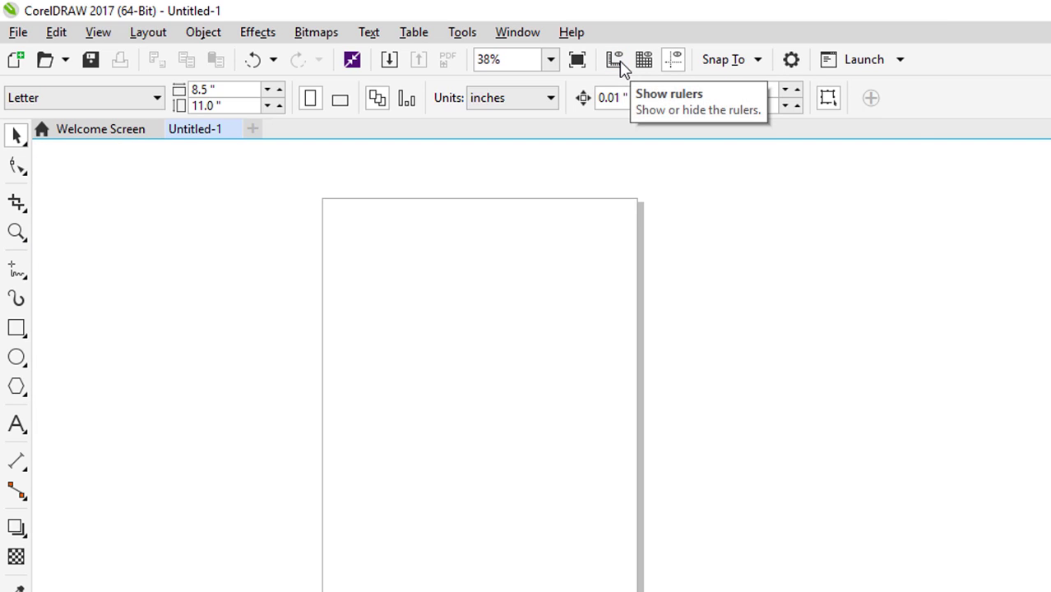
left_click(622, 66)
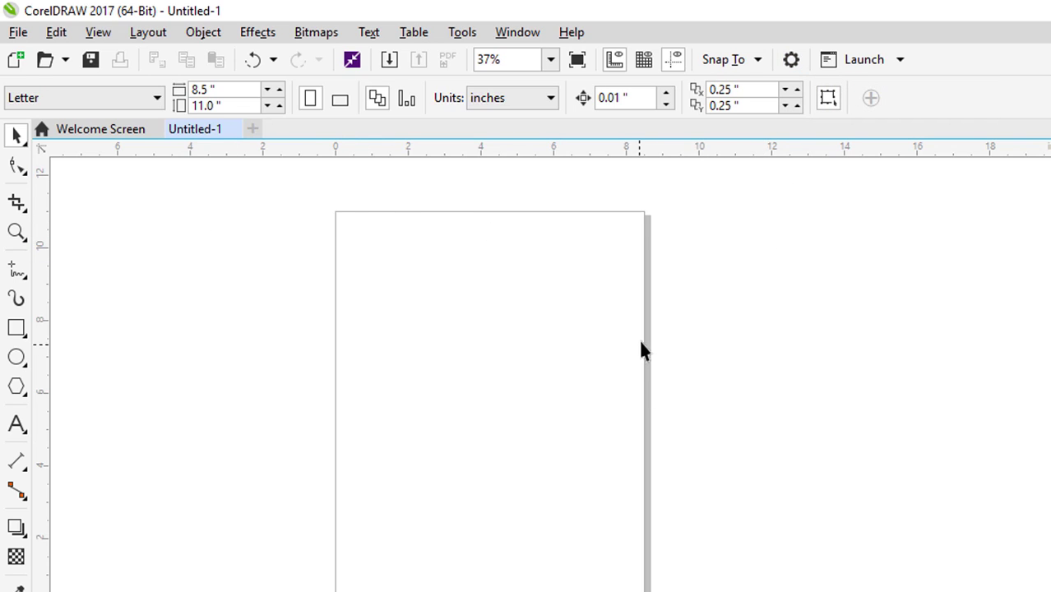
left_click(880, 66)
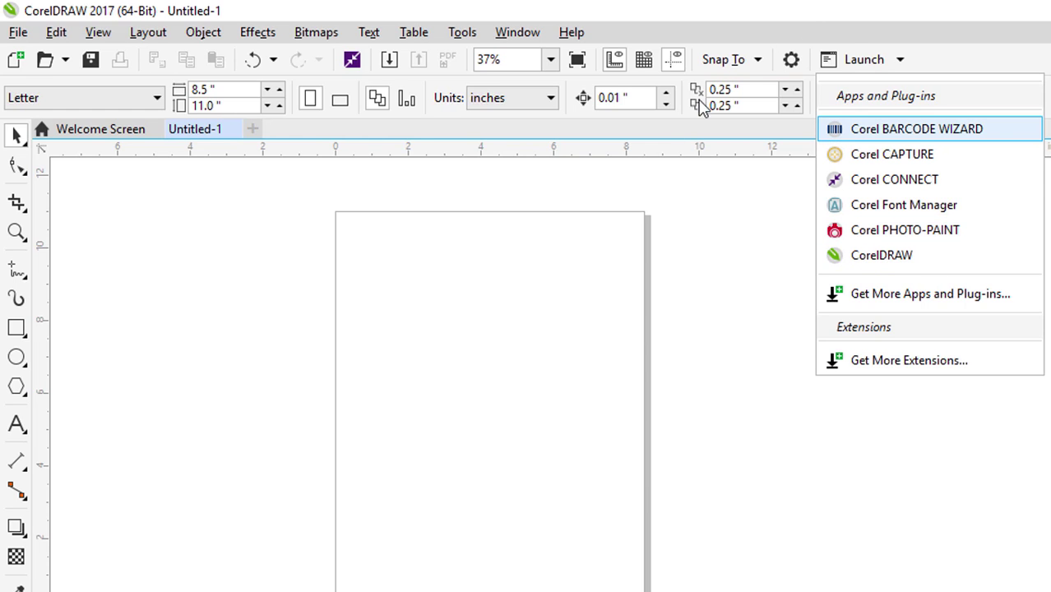
left_click(268, 201)
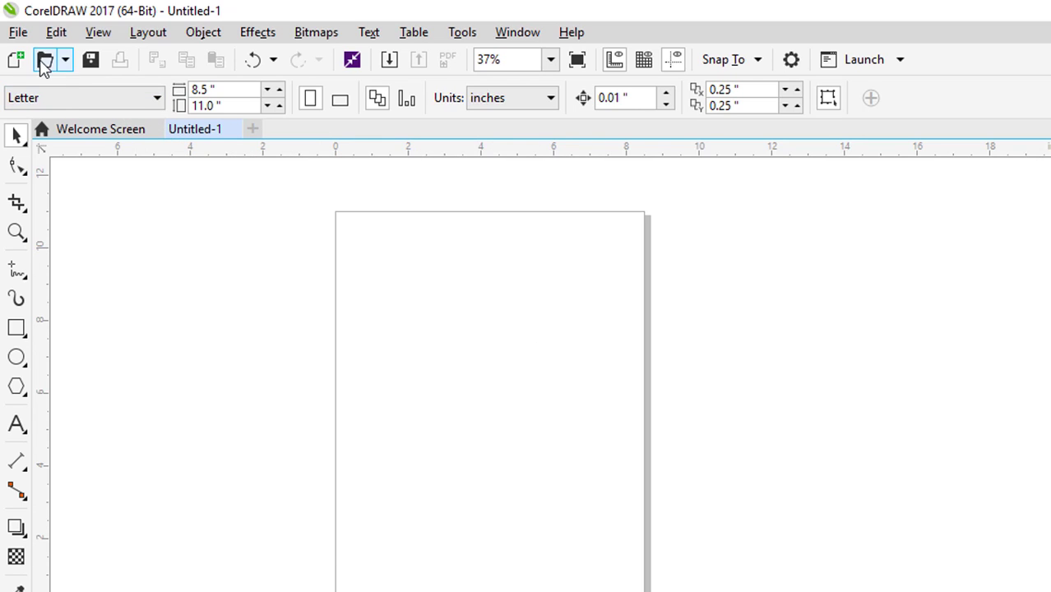
left_click(71, 100)
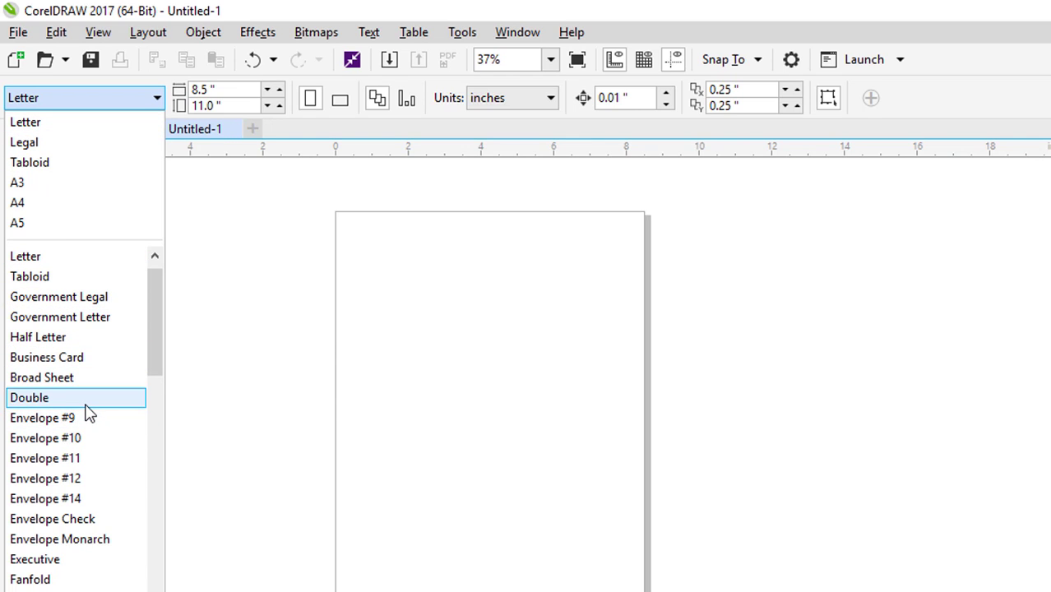
scroll(92, 509, "down", 1)
scroll(93, 526, "down", 2)
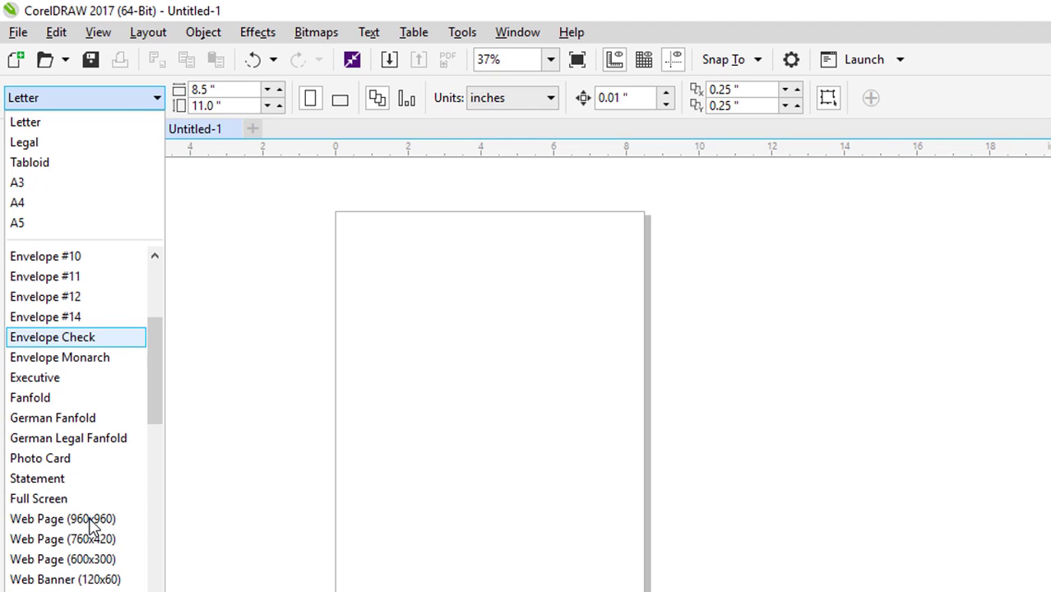
scroll(123, 568, "down", 3)
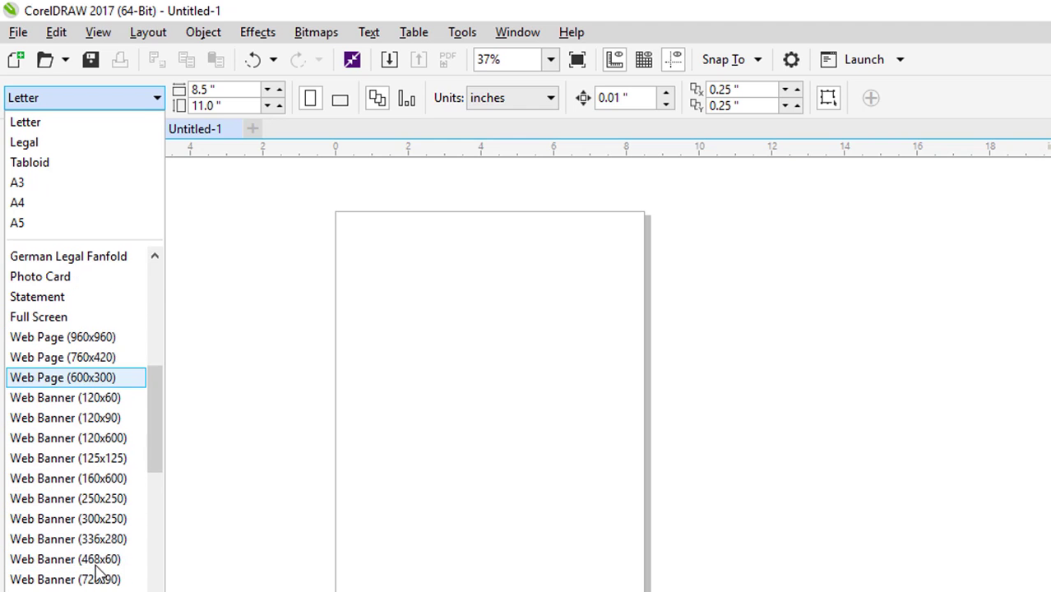
left_click(136, 114)
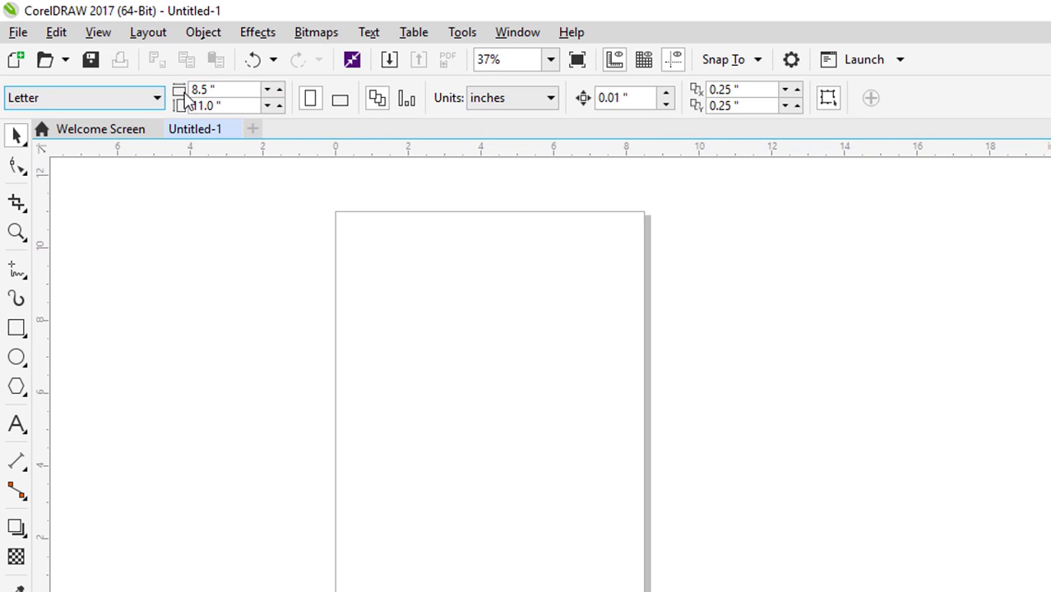
left_click(529, 103)
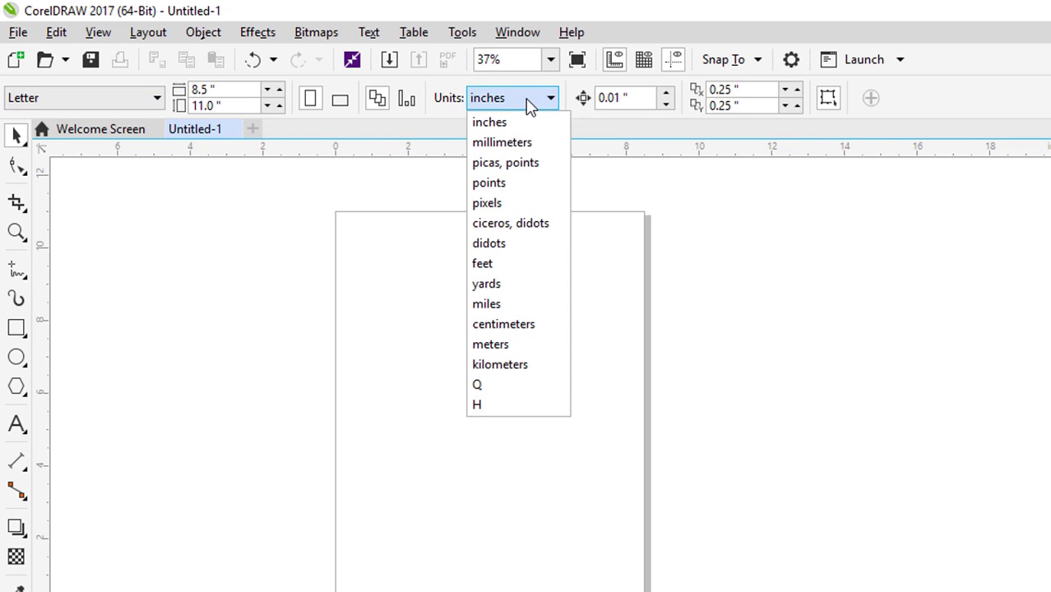
left_click(518, 204)
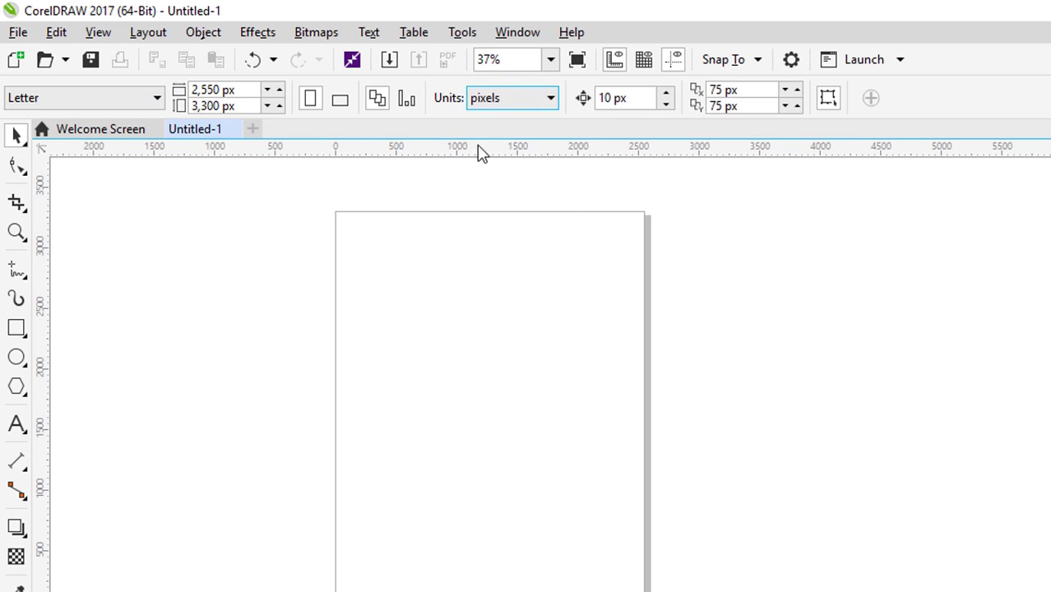
left_click(535, 107)
left_click(525, 144)
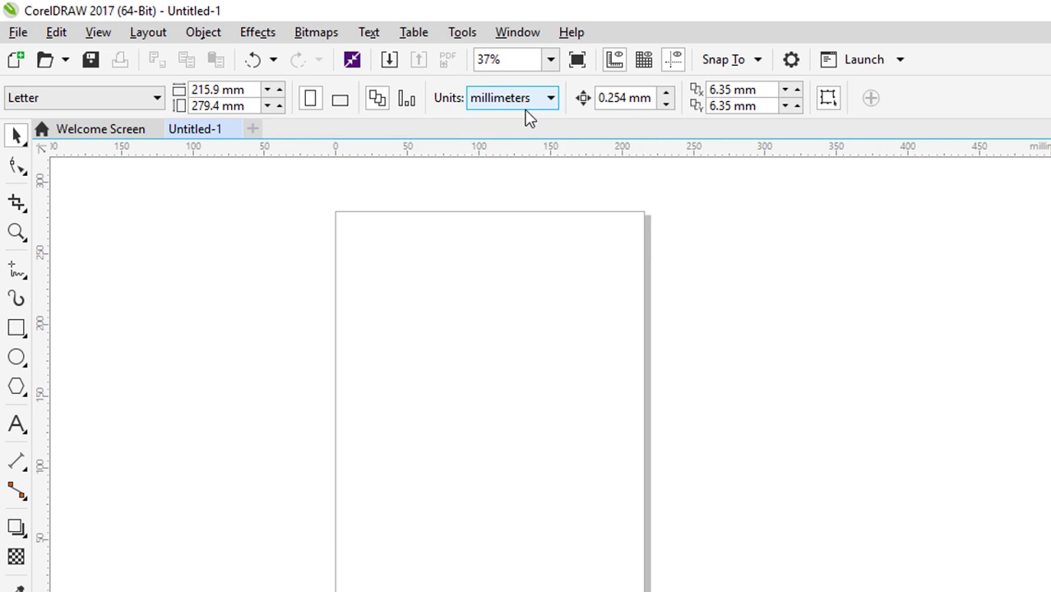
left_click(527, 102)
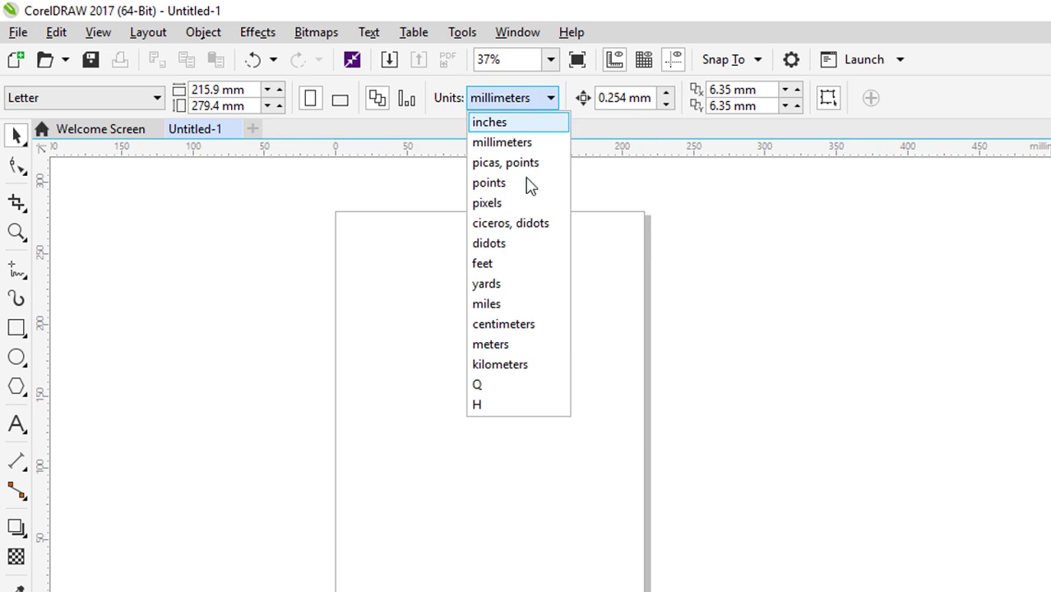
left_click(514, 325)
left_click(542, 102)
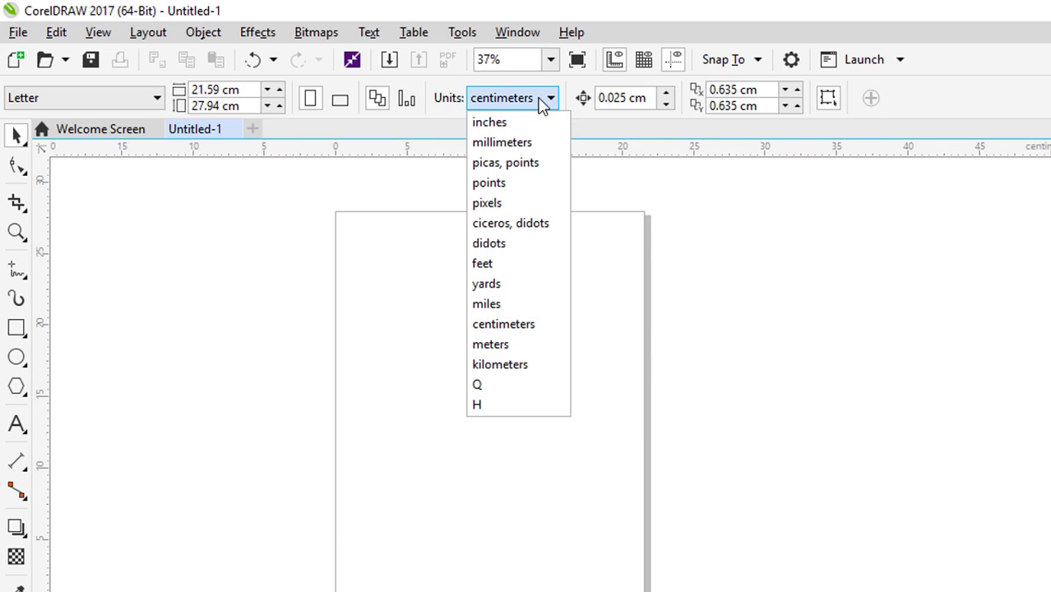
left_click(519, 125)
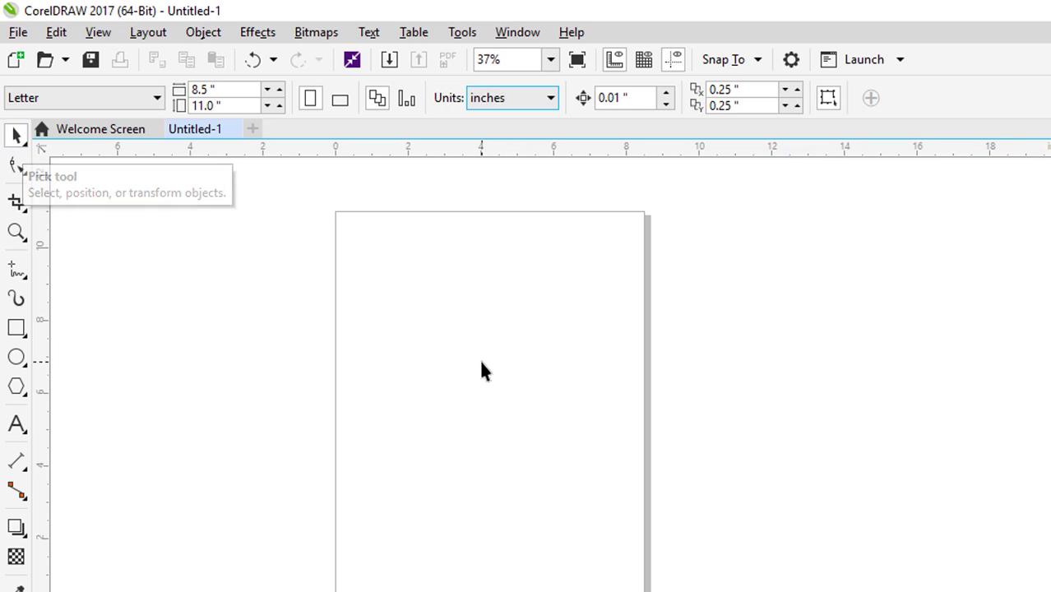
- Draw a 2.417 x 3.417 inch rectangle and nudge it up-right to X 4.173, Y 7.317
left_click(22, 331)
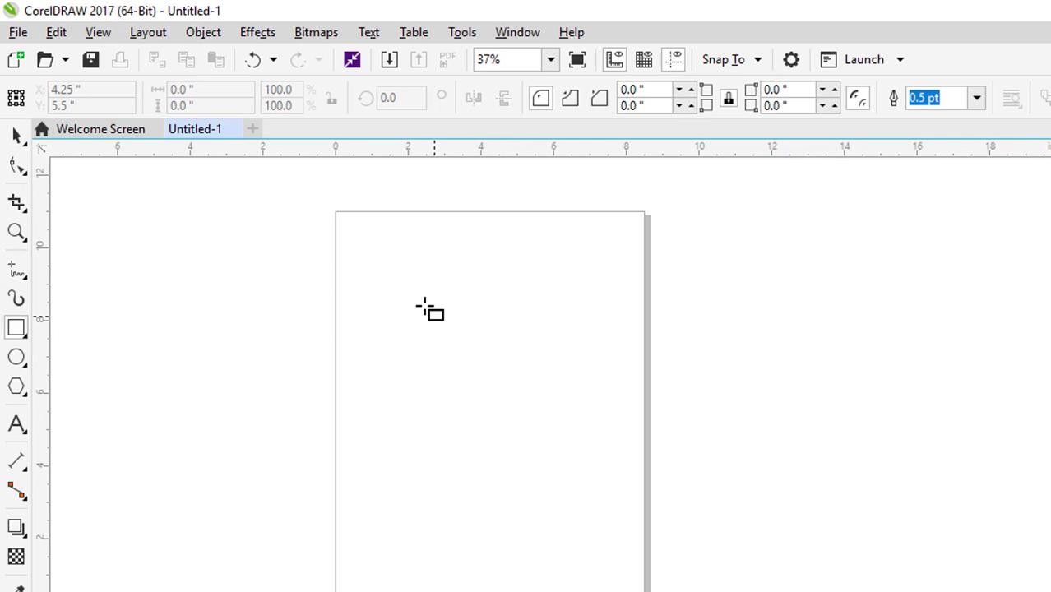
left_click_drag(418, 300, 506, 425)
left_click(20, 137)
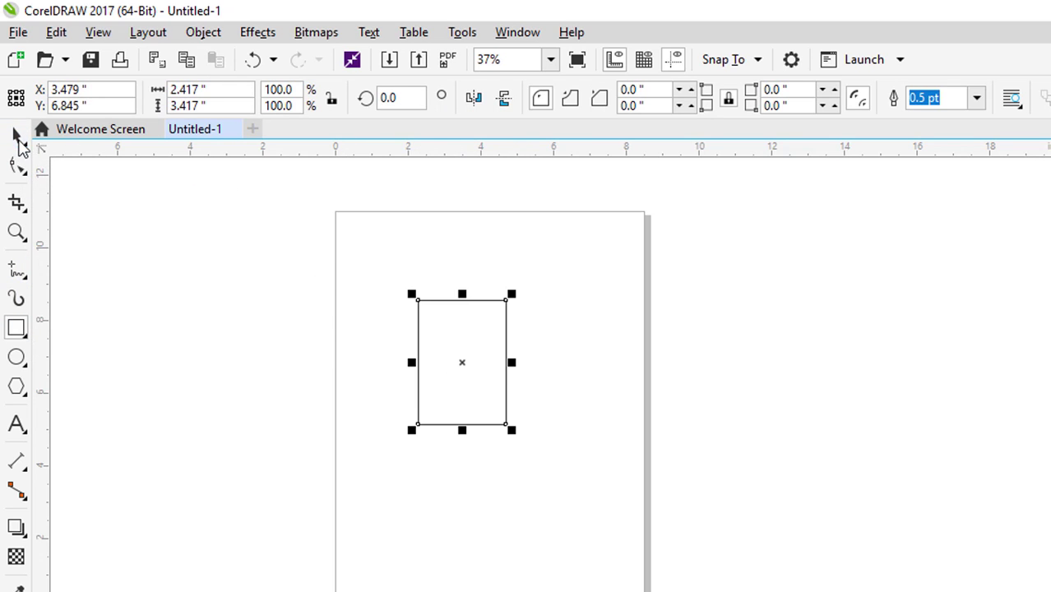
left_click(578, 437)
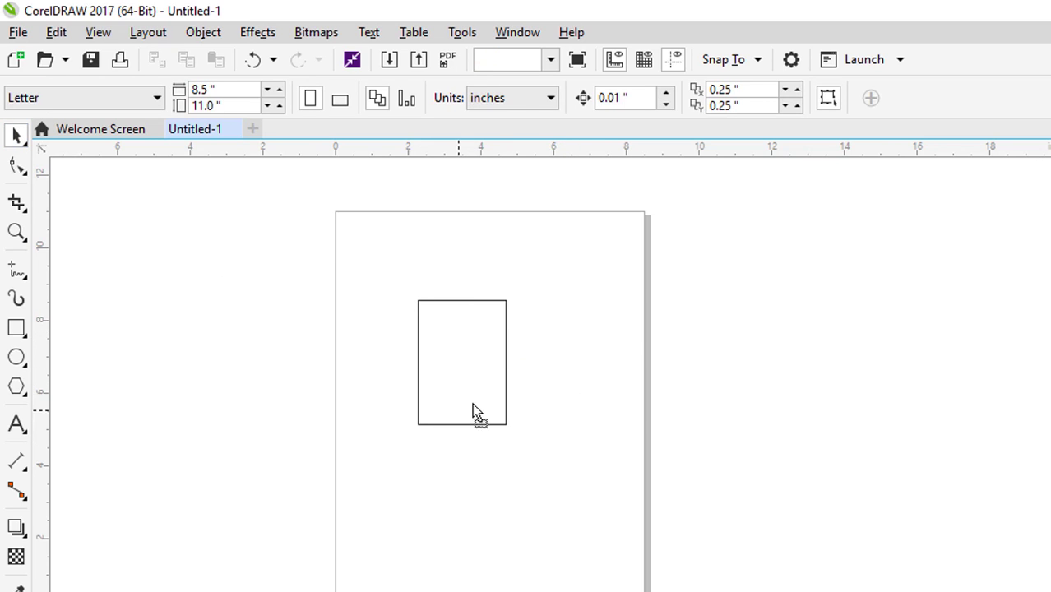
left_click_drag(445, 420, 483, 398)
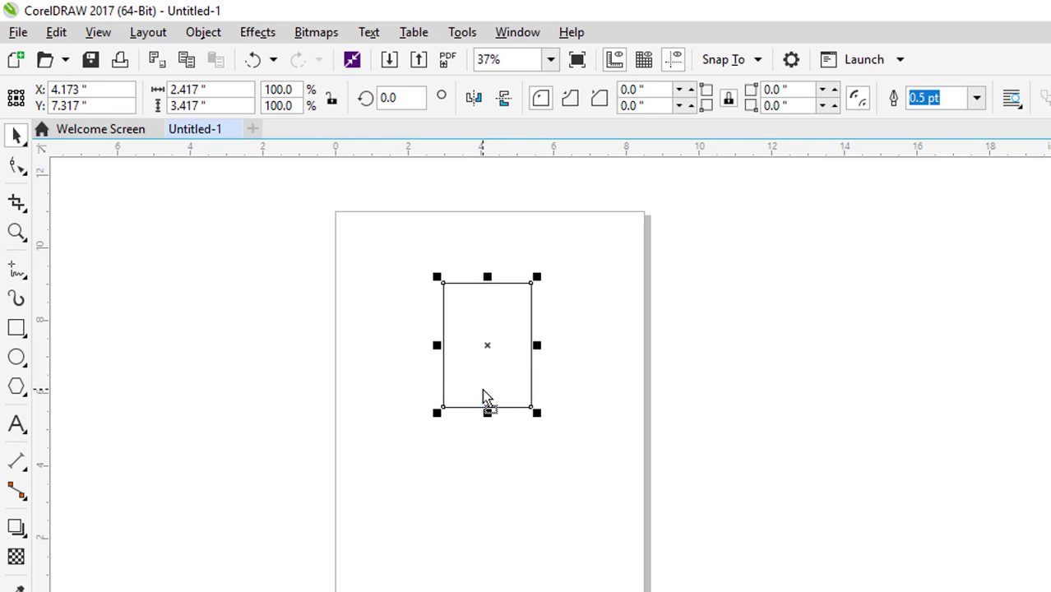
left_click(22, 172)
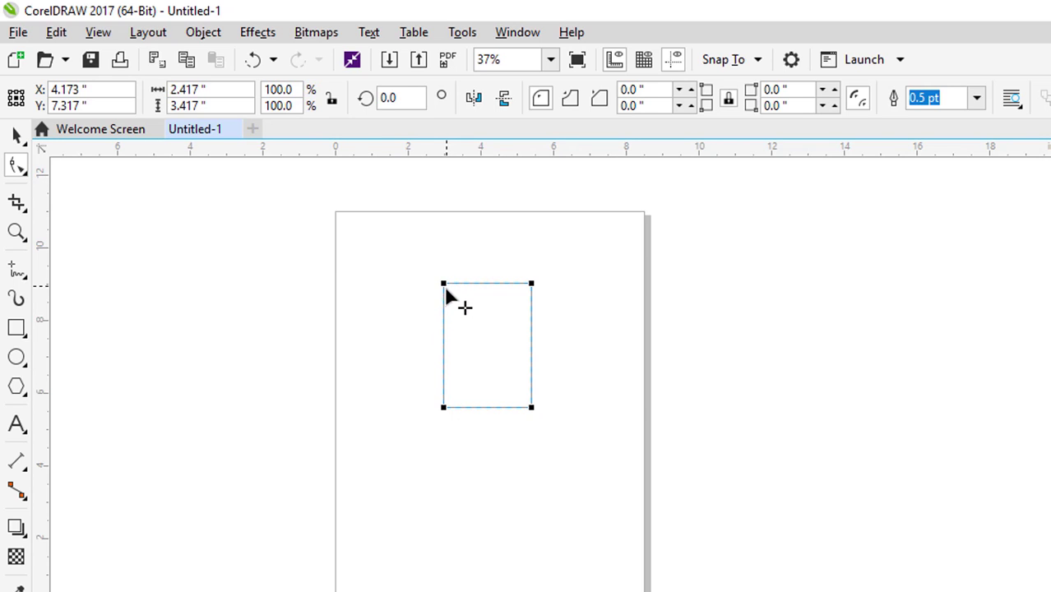
left_click_drag(444, 285, 469, 366)
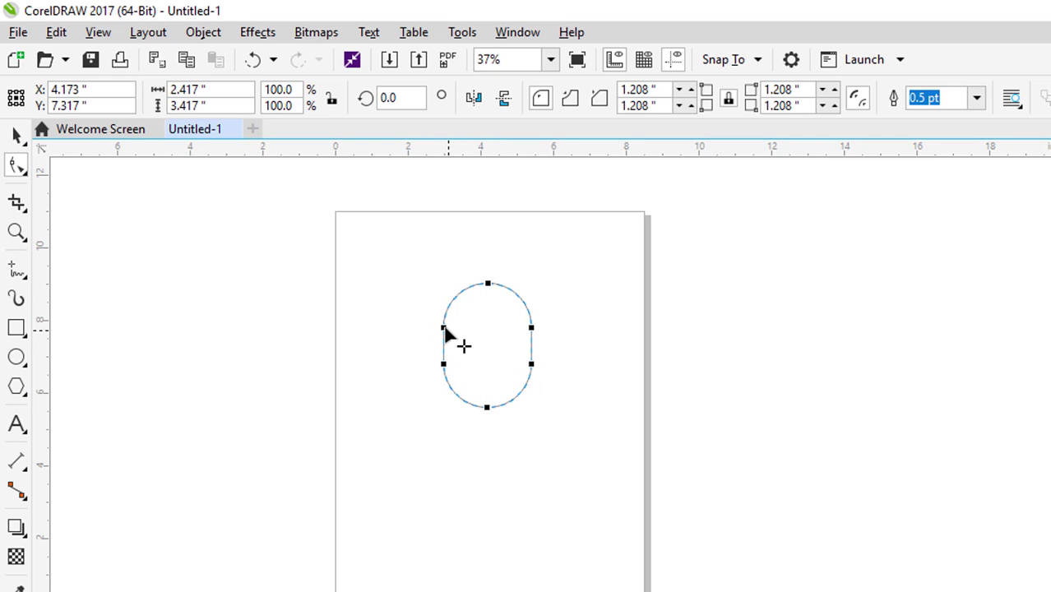
left_click_drag(443, 328, 538, 287)
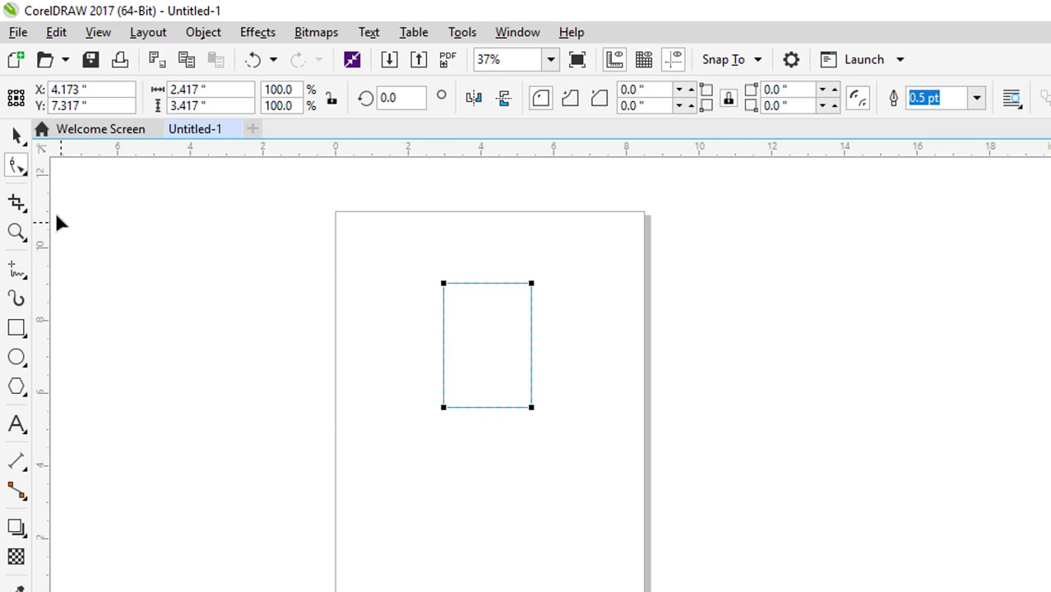
- Activate the Twirl tool from the Shape flyout, set to 1.5-inch radius and speed 50
left_click(28, 181)
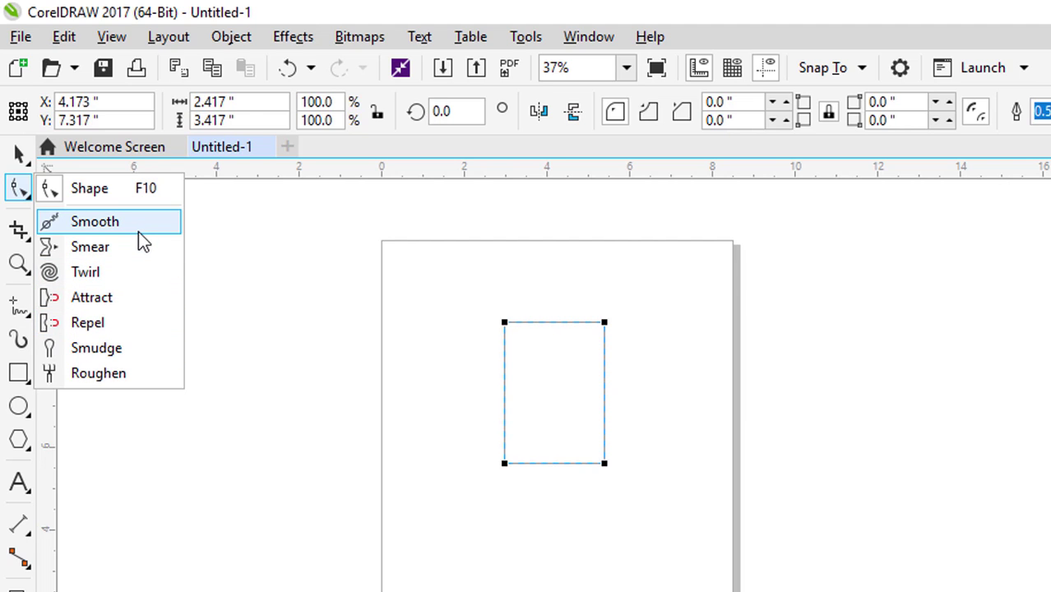
left_click(105, 273)
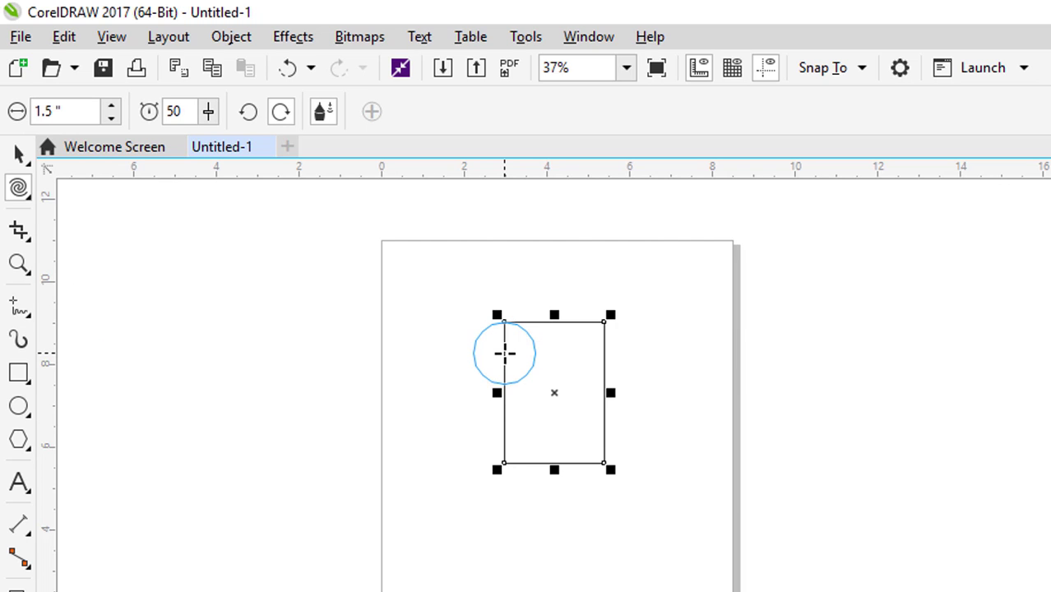
- Curl the rectangle's top-left, bottom-right, top-right and bottom-left corners into spirals
left_click_drag(504, 354, 504, 354)
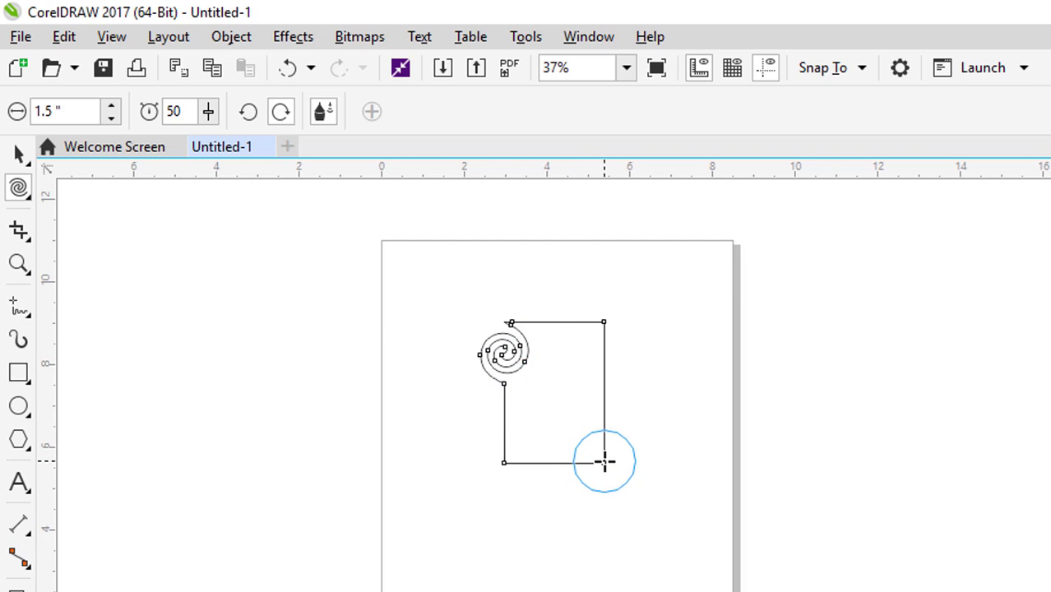
left_click_drag(605, 461, 605, 460)
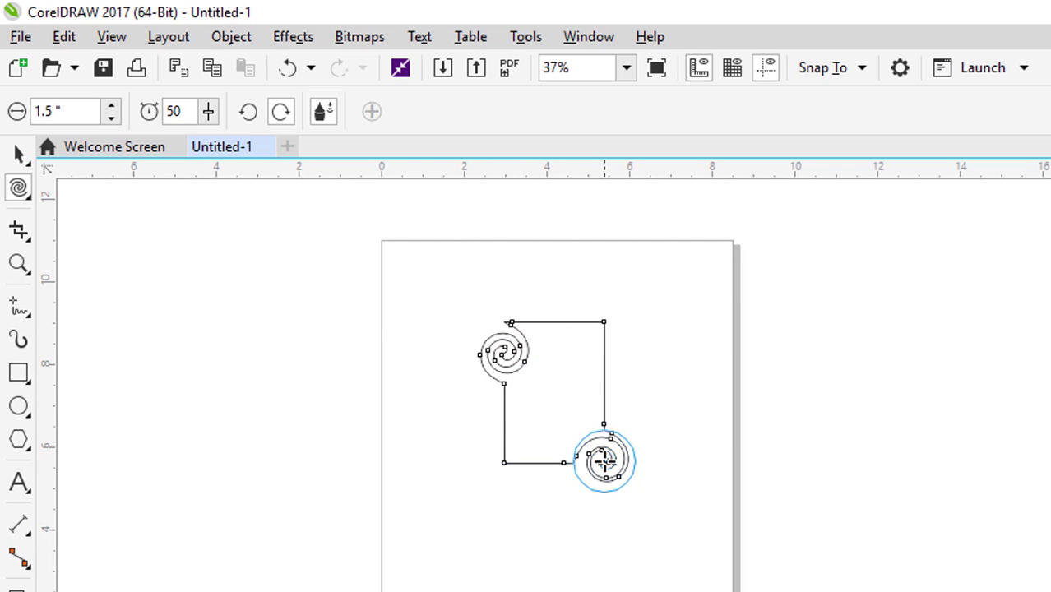
left_click_drag(604, 322, 600, 319)
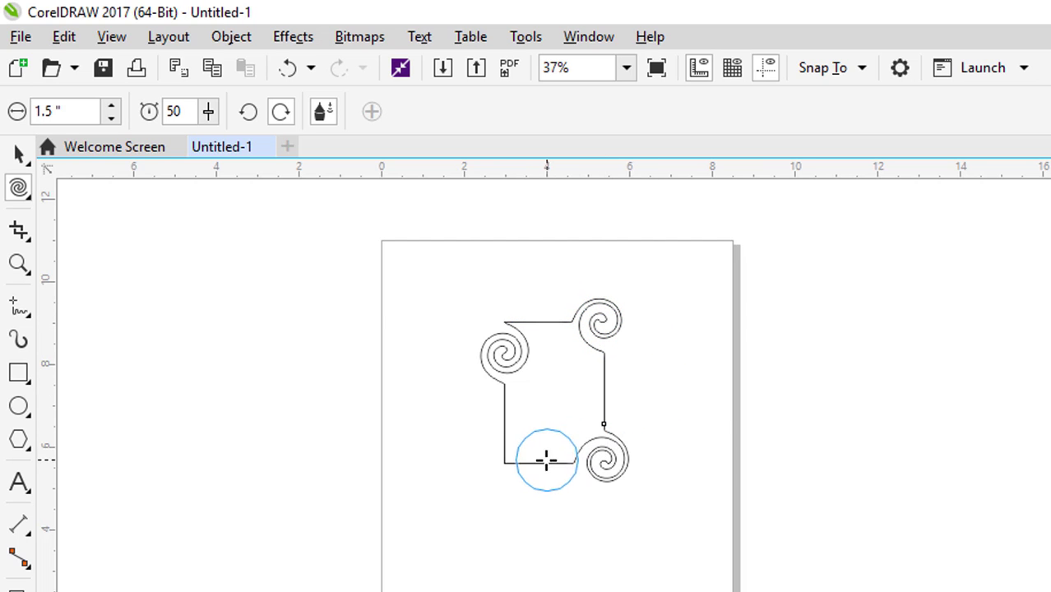
left_click_drag(504, 462, 503, 461)
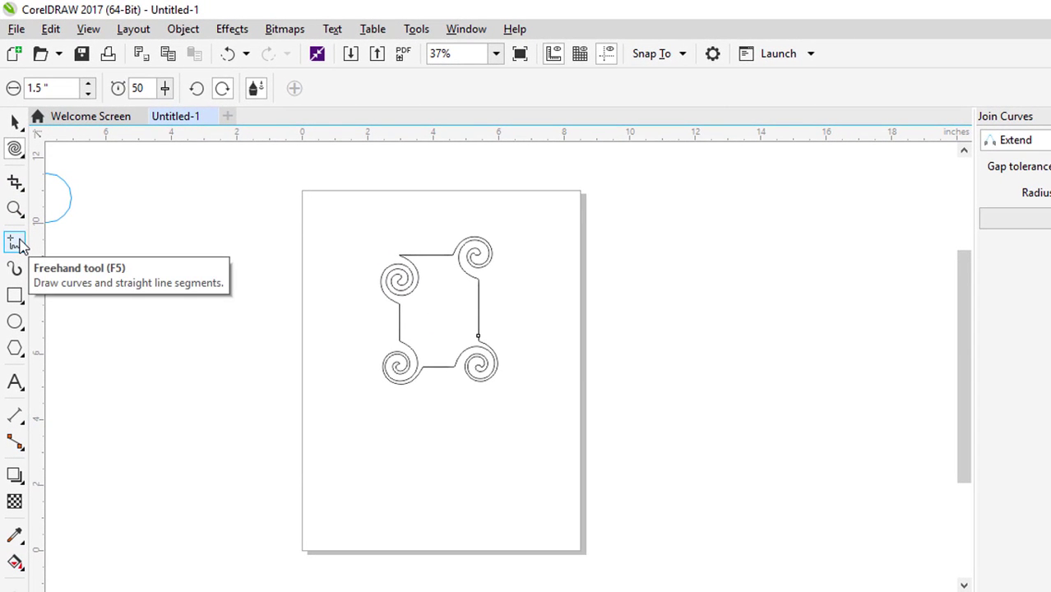
- Draw a looping freehand scribble about 4.843 x 2.644 inches below the frame, then pick Artistic Media
left_click(18, 247)
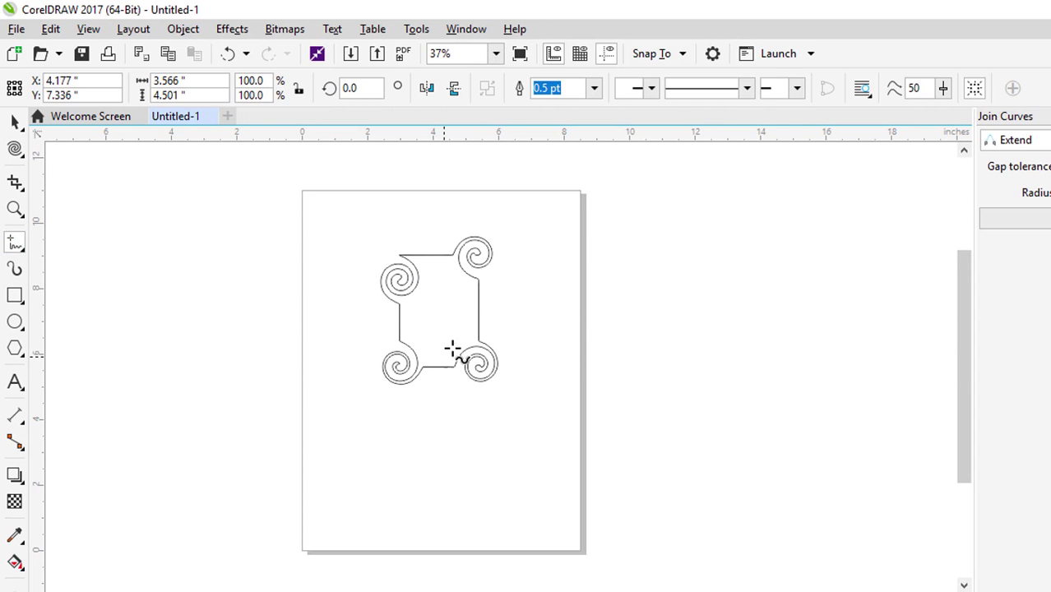
mouse_move(475, 410)
left_mouse_down()
mouse_move(378, 423)
mouse_move(495, 488)
mouse_move(538, 403)
left_mouse_up()
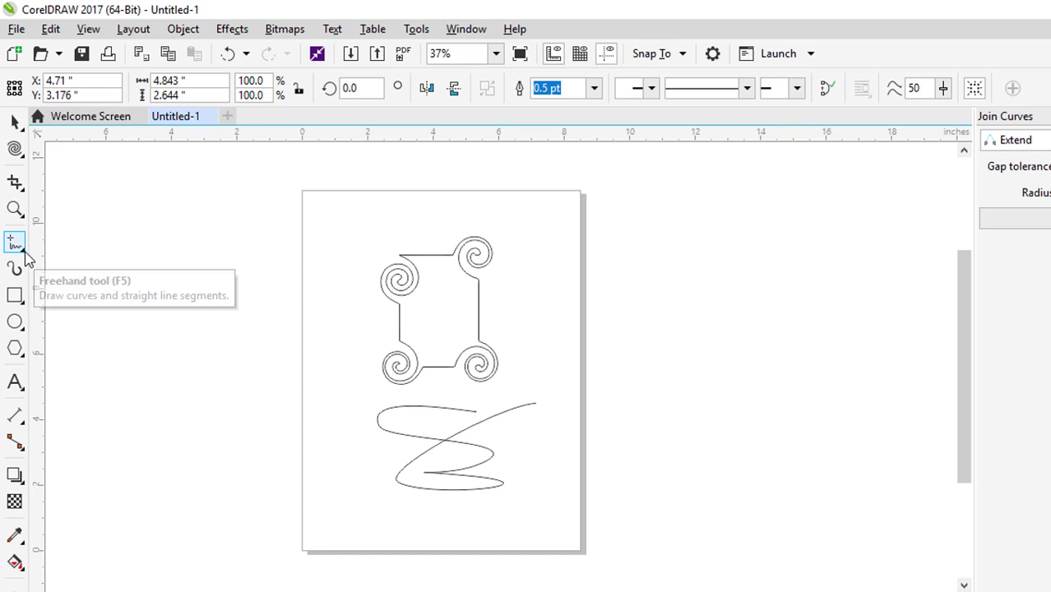
left_click(18, 275)
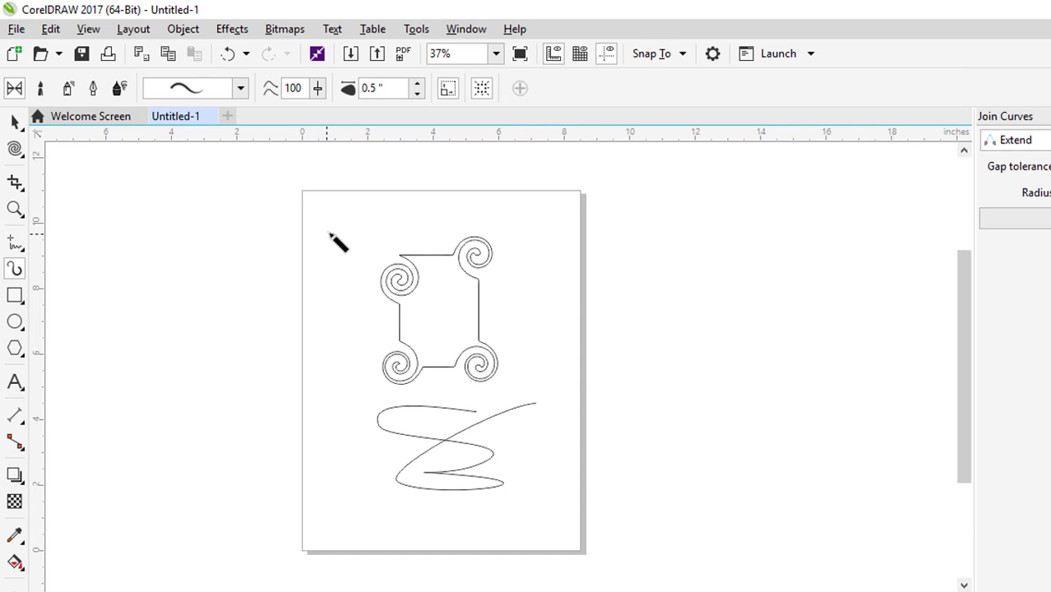
- Paint a thick, tapering black S brush stroke across the page's left edge
mouse_move(329, 231)
left_mouse_down()
mouse_move(298, 227)
mouse_move(270, 249)
mouse_move(319, 318)
mouse_move(245, 352)
left_mouse_up()
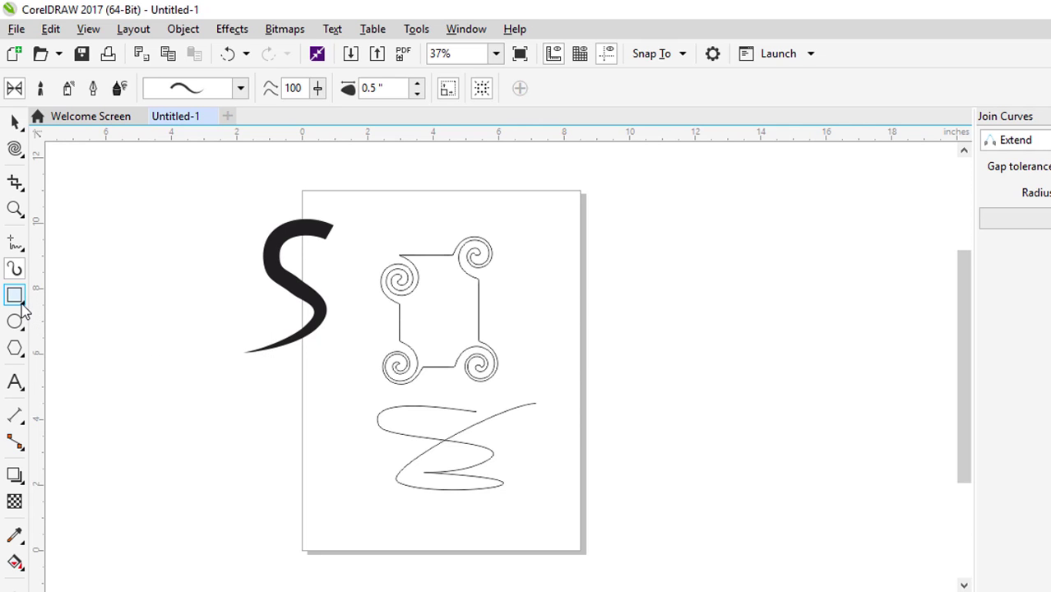
left_click(21, 303)
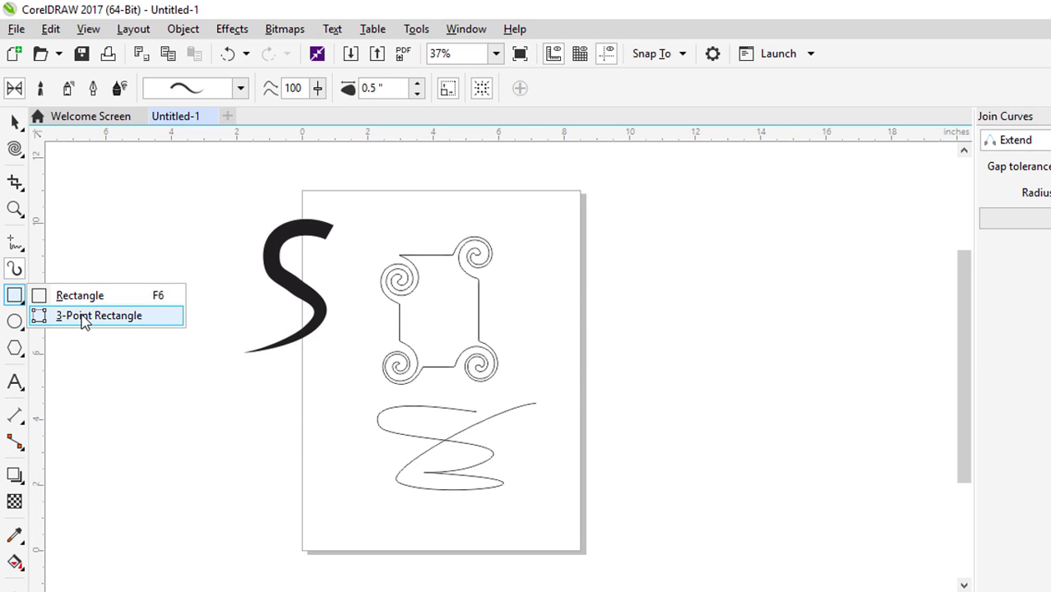
left_click(26, 329)
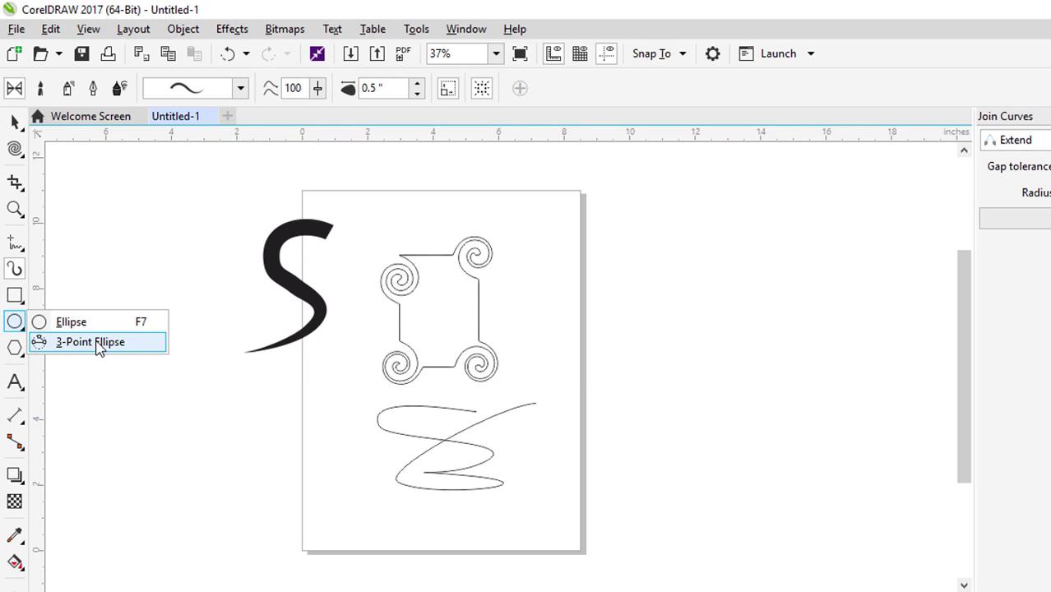
left_click(26, 352)
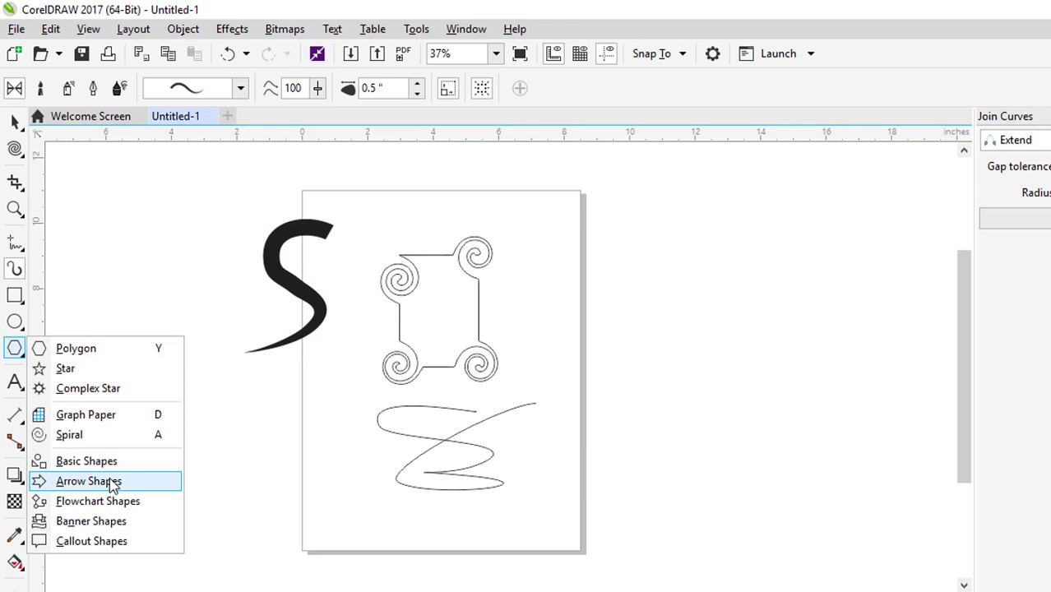
left_click(22, 390)
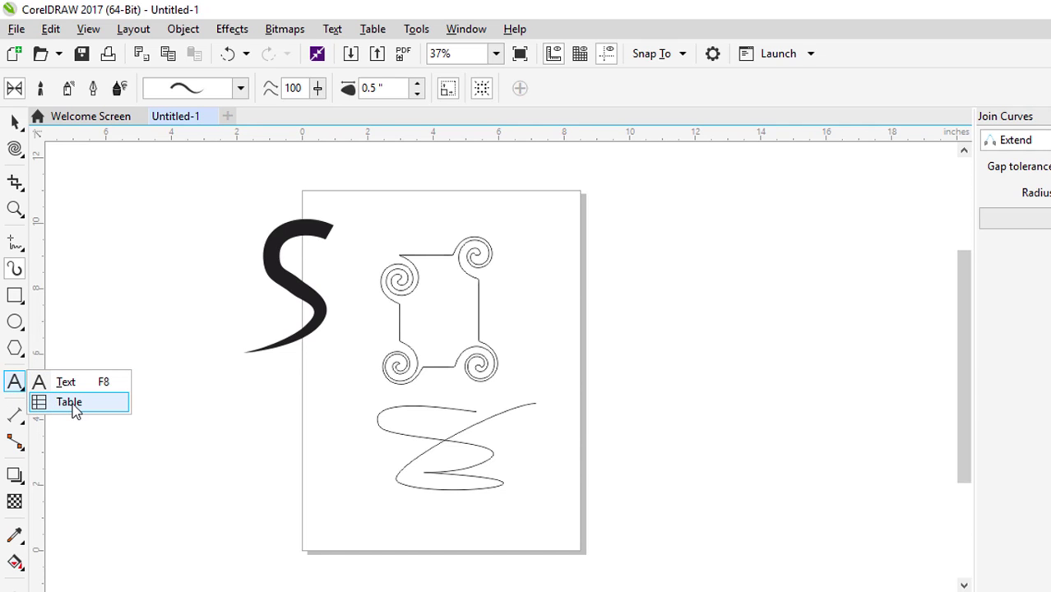
left_click(22, 422)
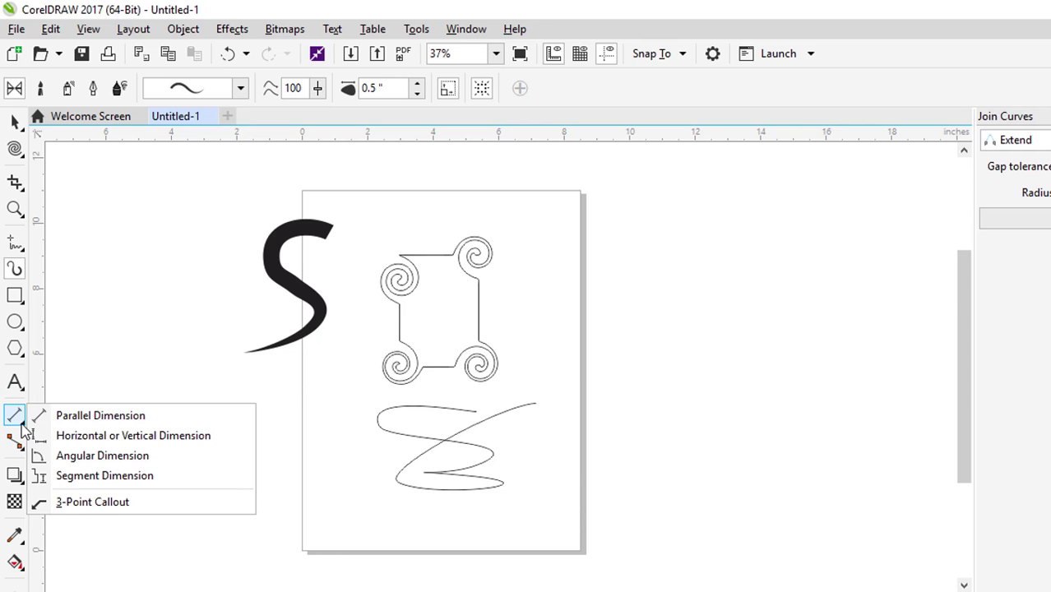
left_click(17, 442)
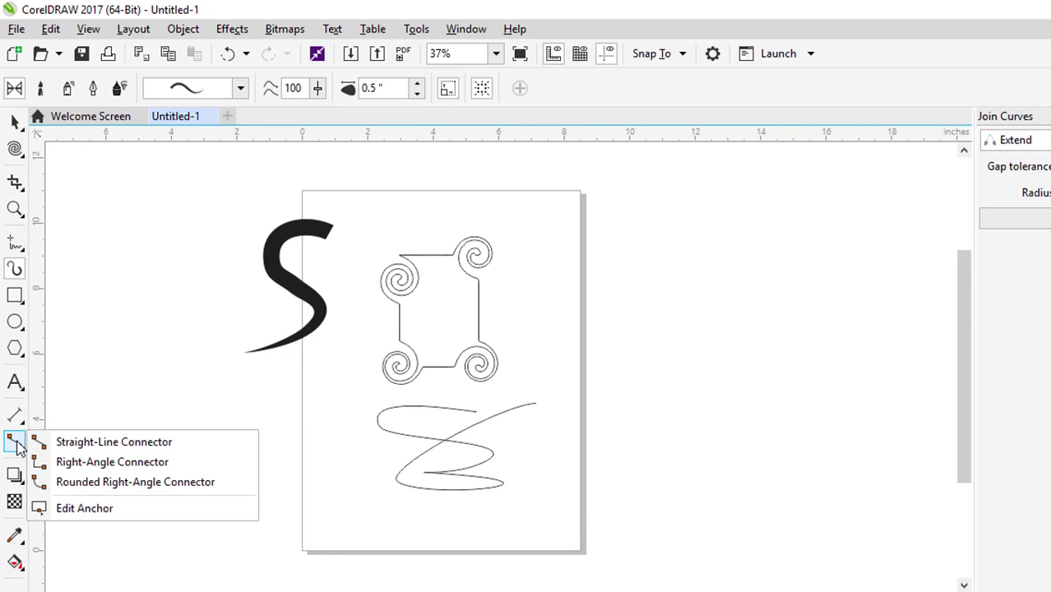
left_click(23, 474)
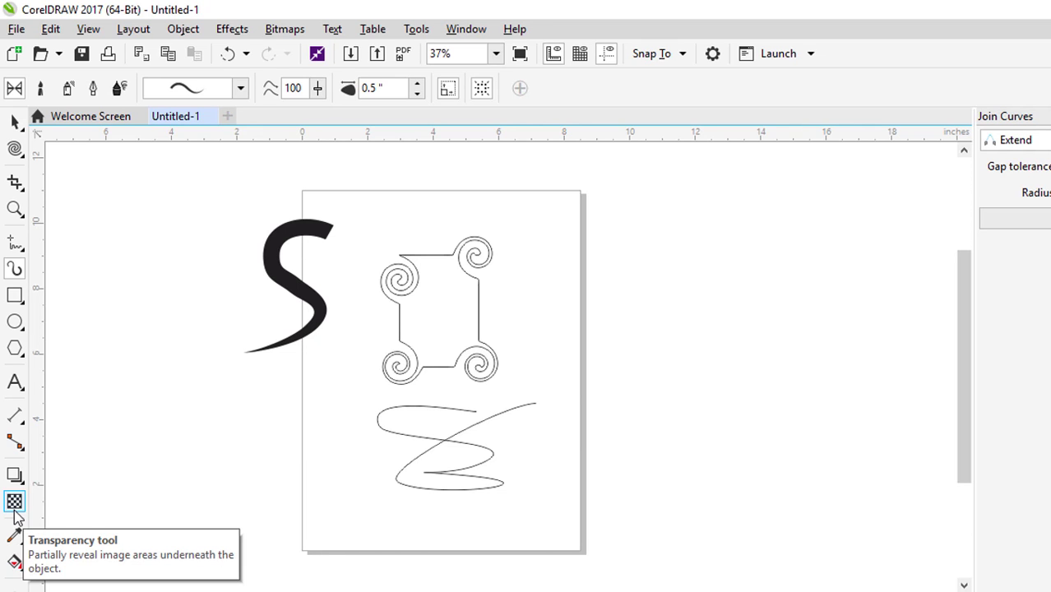
left_click(24, 536)
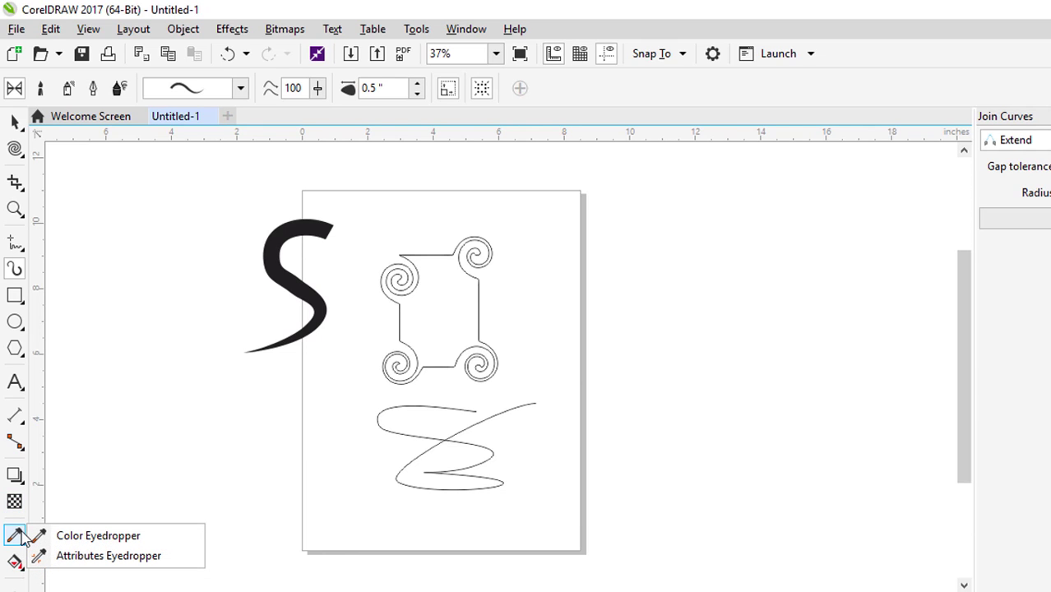
left_click(22, 561)
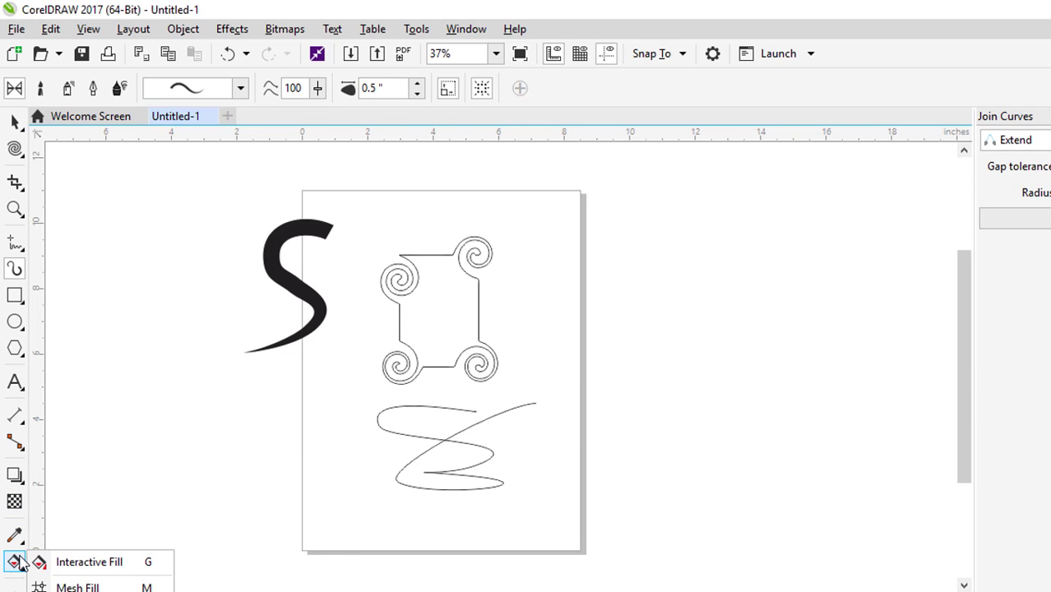
left_click(22, 536)
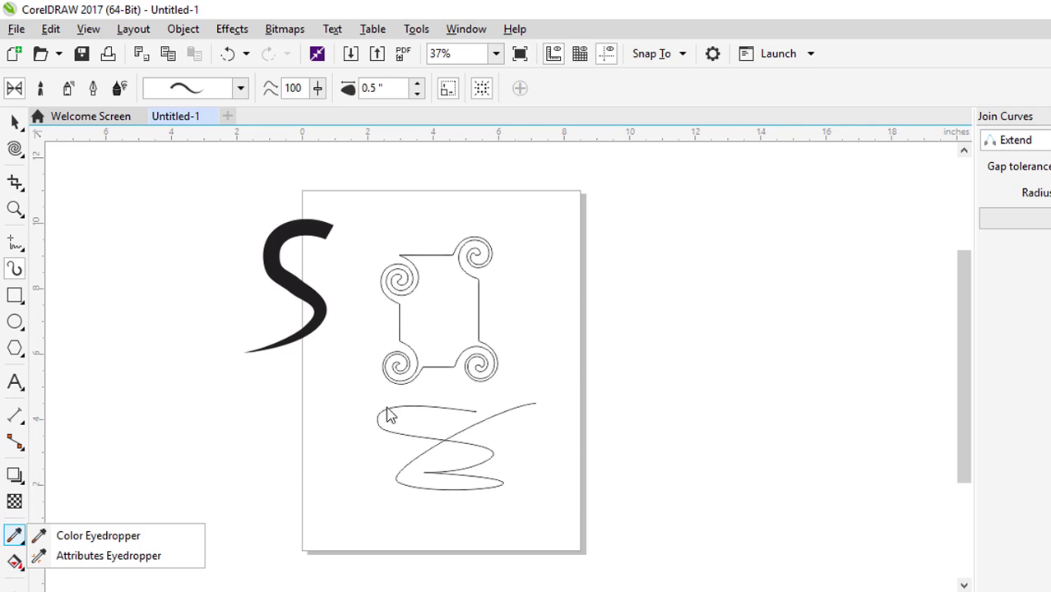